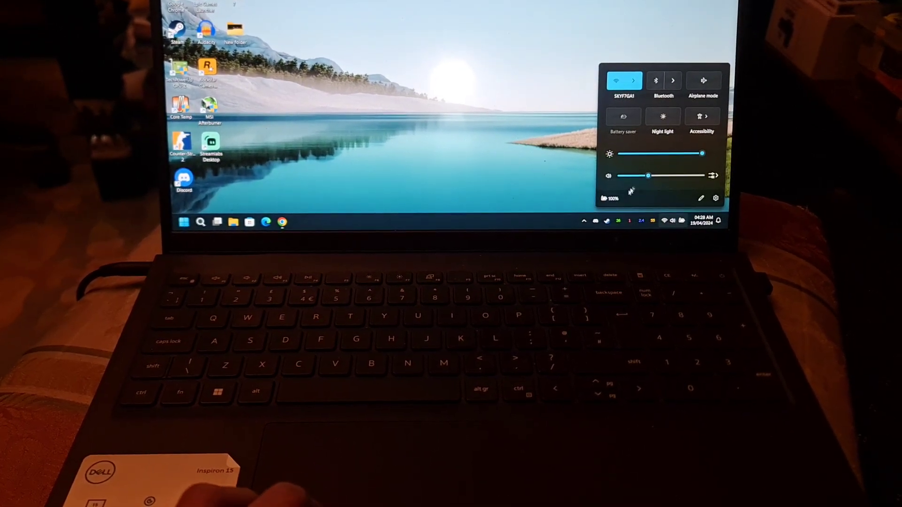
pyautogui.click(614, 196)
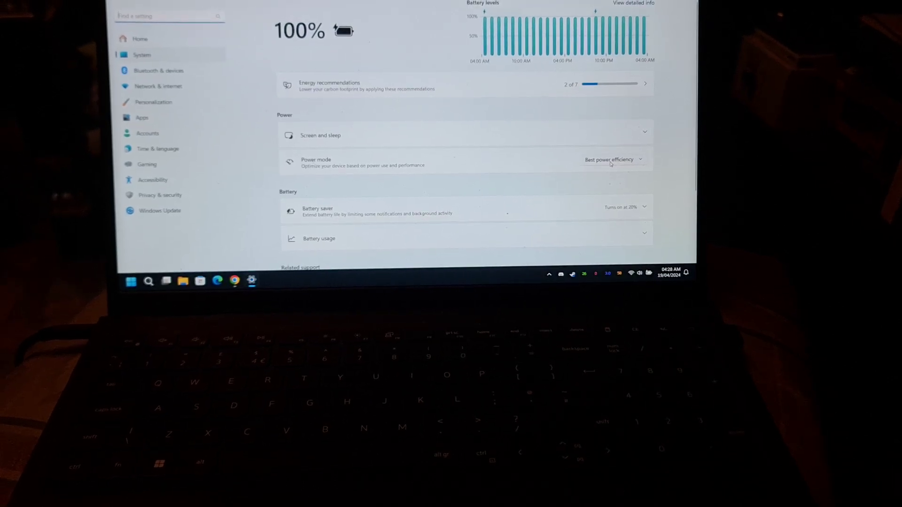
pyautogui.hotkey('alt', 'F4')
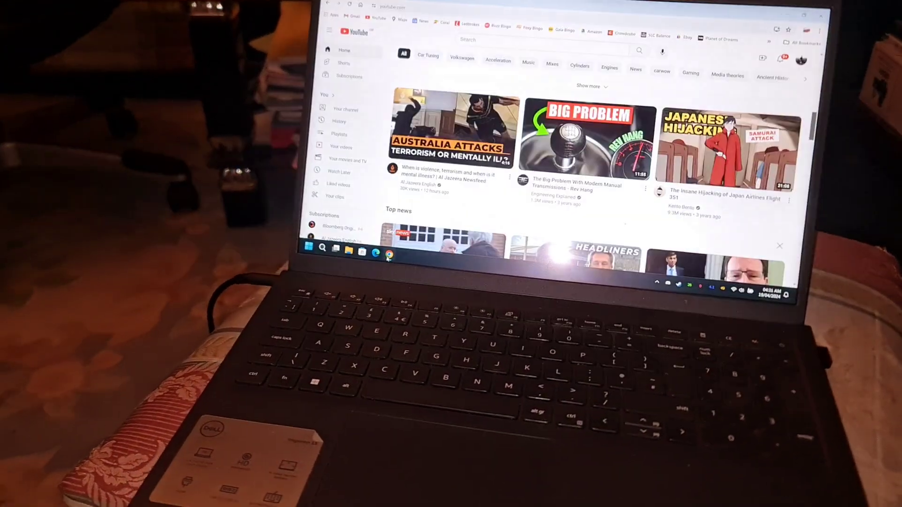
pyautogui.click(388, 254)
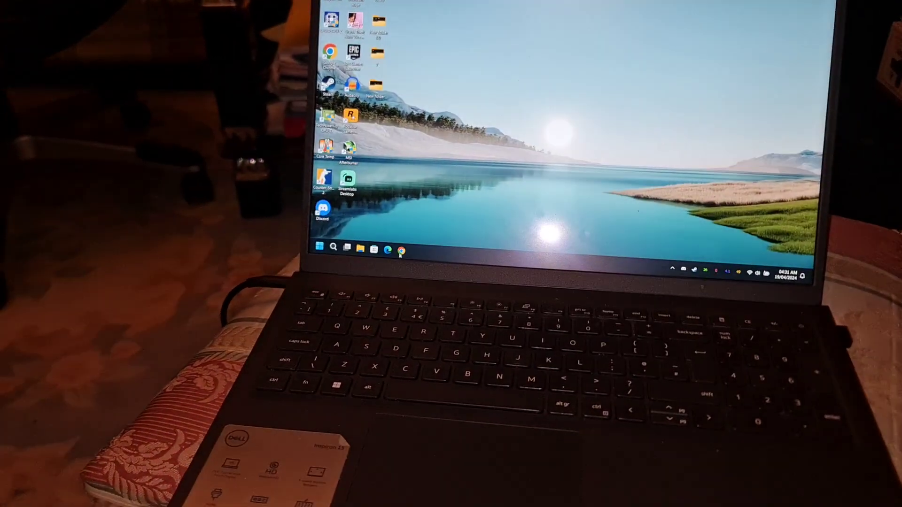